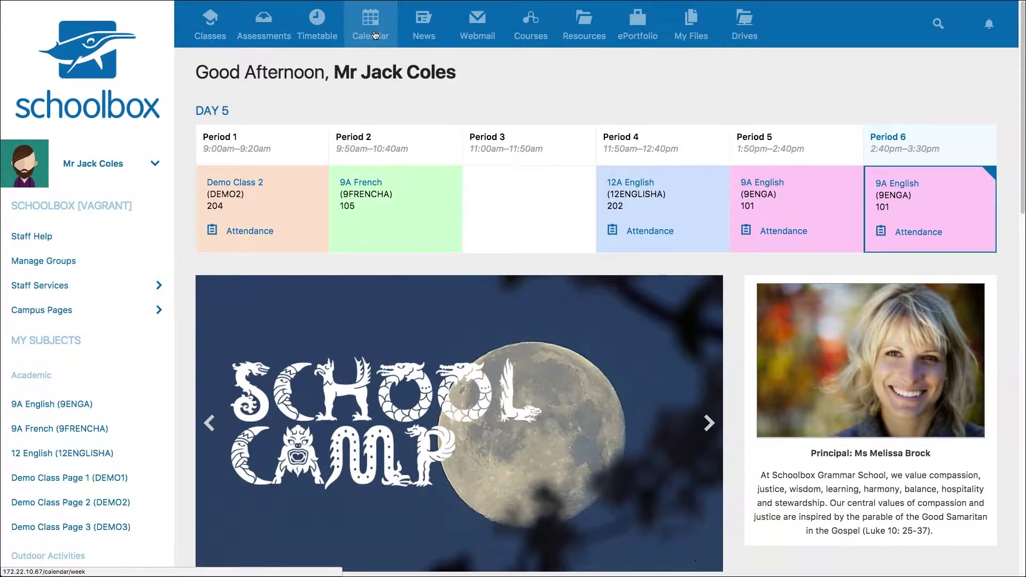
# - Open the school calendar to show the May 2017 month view
pyautogui.click(375, 36)
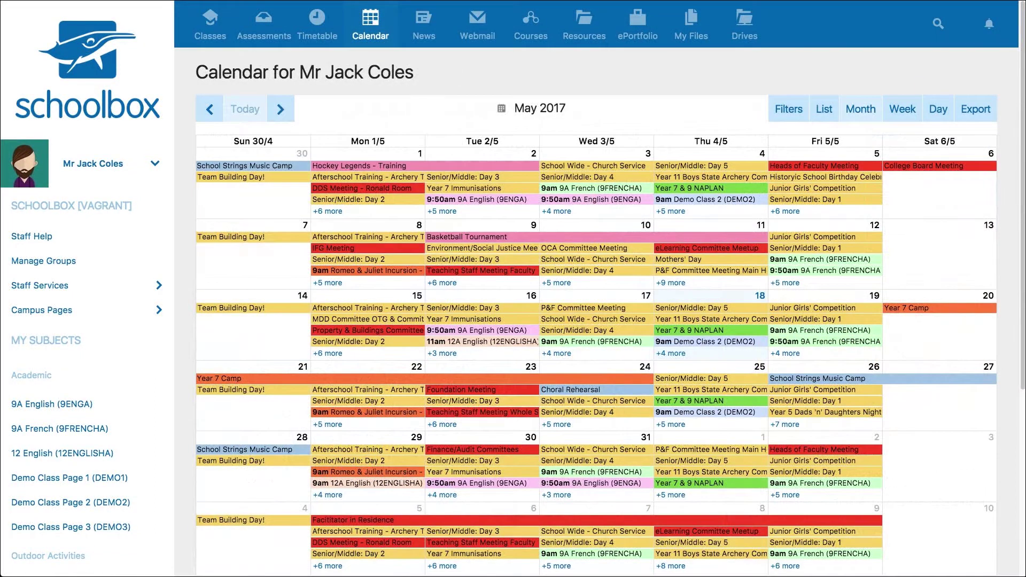
# - Start a new event on Saturday 27 May titled 'Art Exhibition' and open the full event form
pyautogui.click(929, 402)
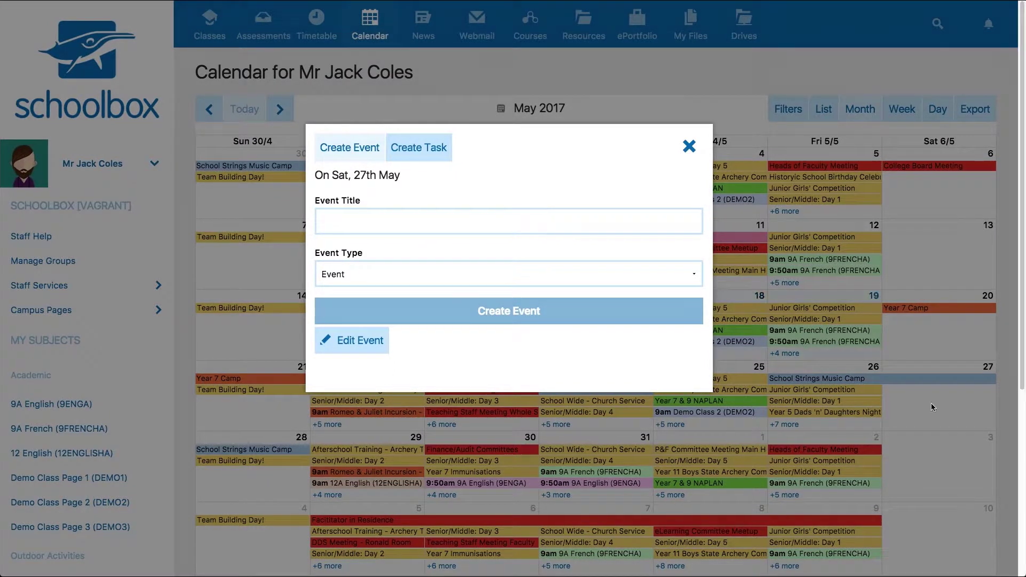
pyautogui.click(587, 218)
pyautogui.write('Art Ex')
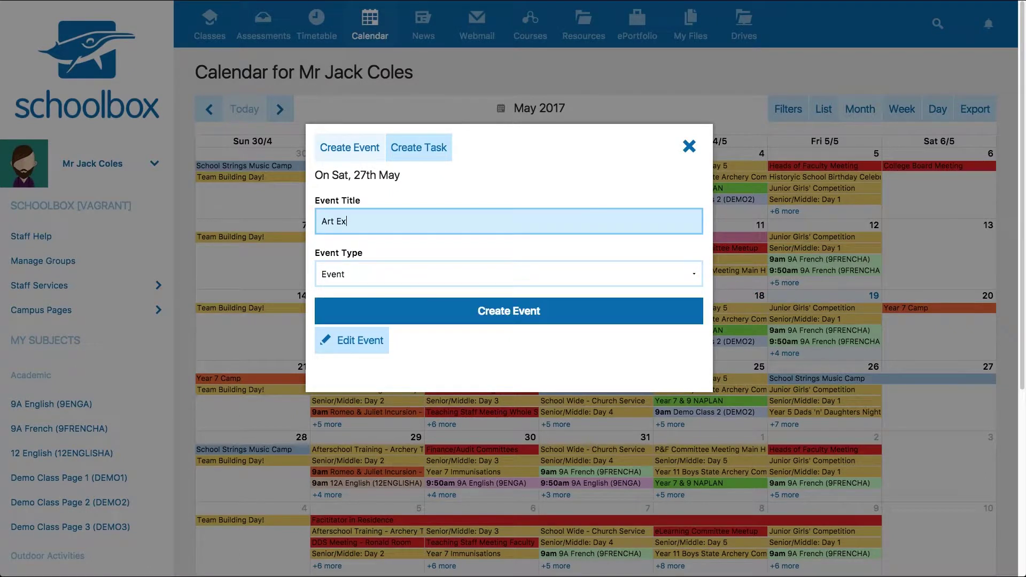
pyautogui.write('hibition')
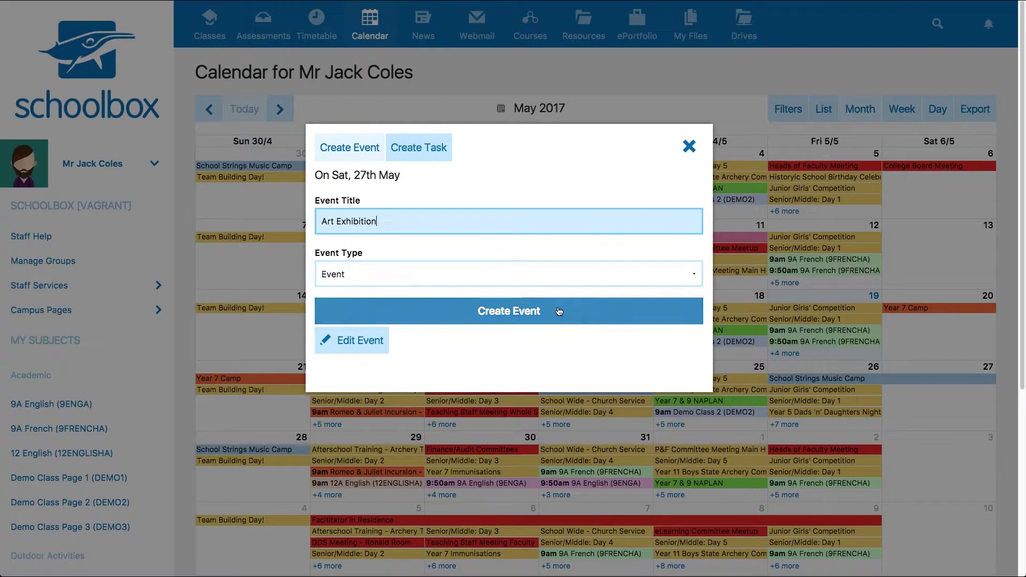
pyautogui.click(419, 147)
pyautogui.click(368, 346)
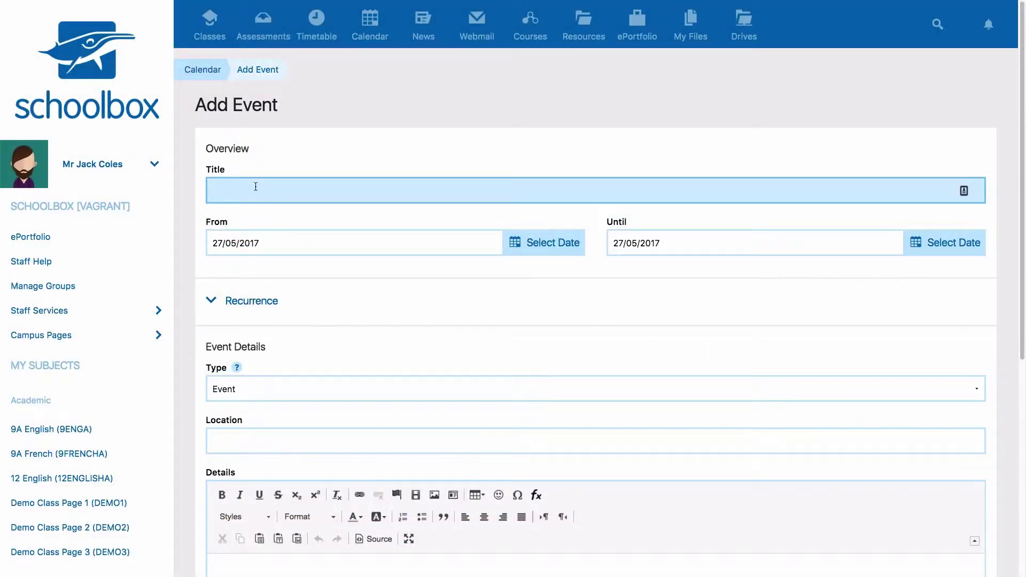
# - Enter 'Art Exhibition' as the event title and move on to the start date
pyautogui.write('A')
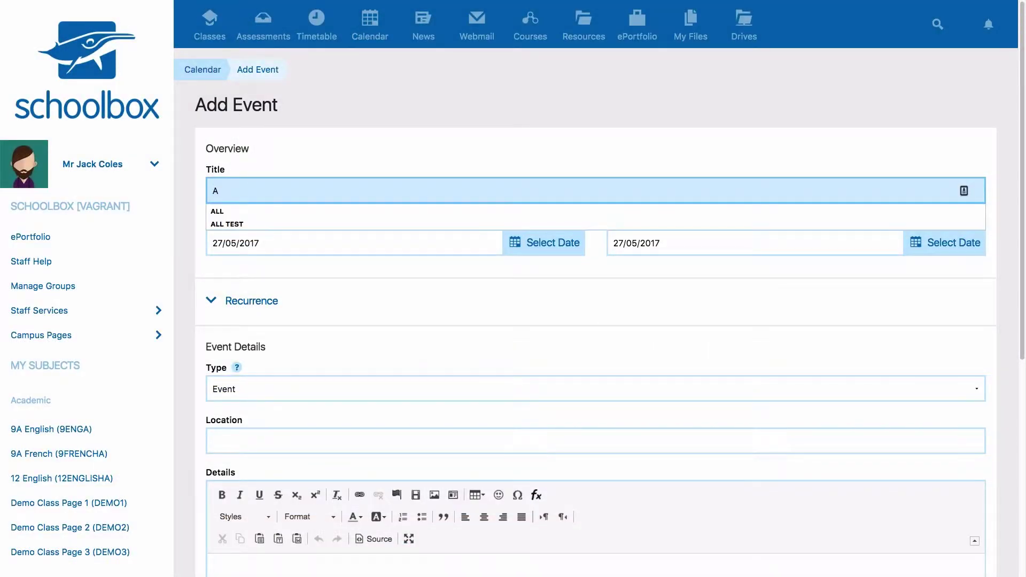
pyautogui.write('rt E')
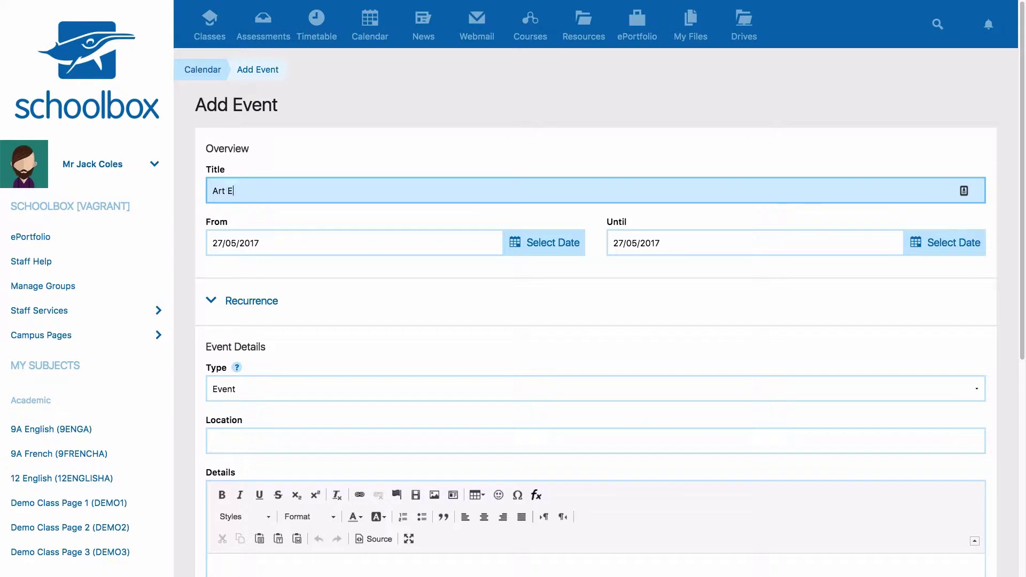
pyautogui.write('xhibition')
pyautogui.click(265, 245)
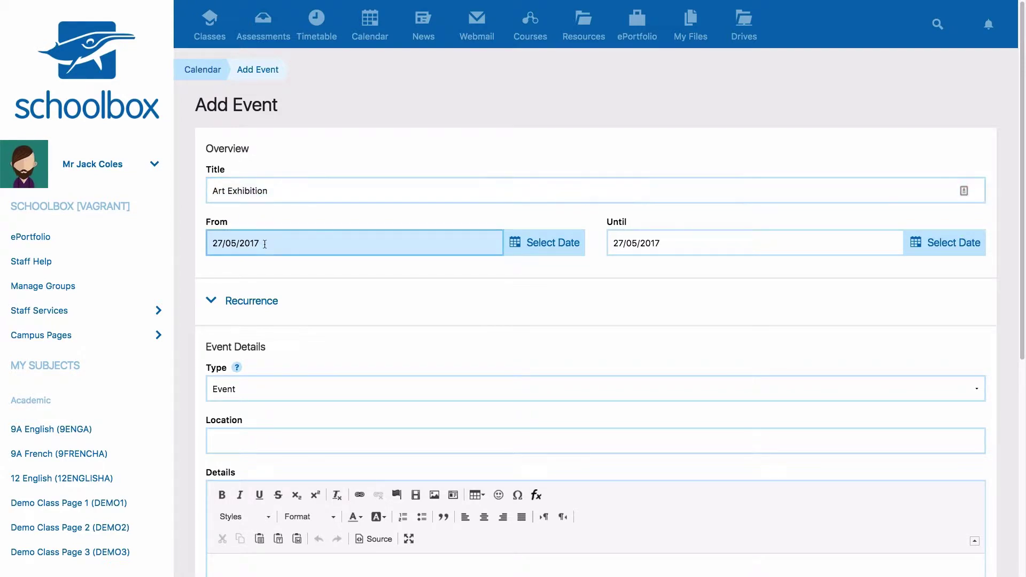
# - Set the event date to 31 May at 12:00 PM, turning off All Day
pyautogui.click(543, 252)
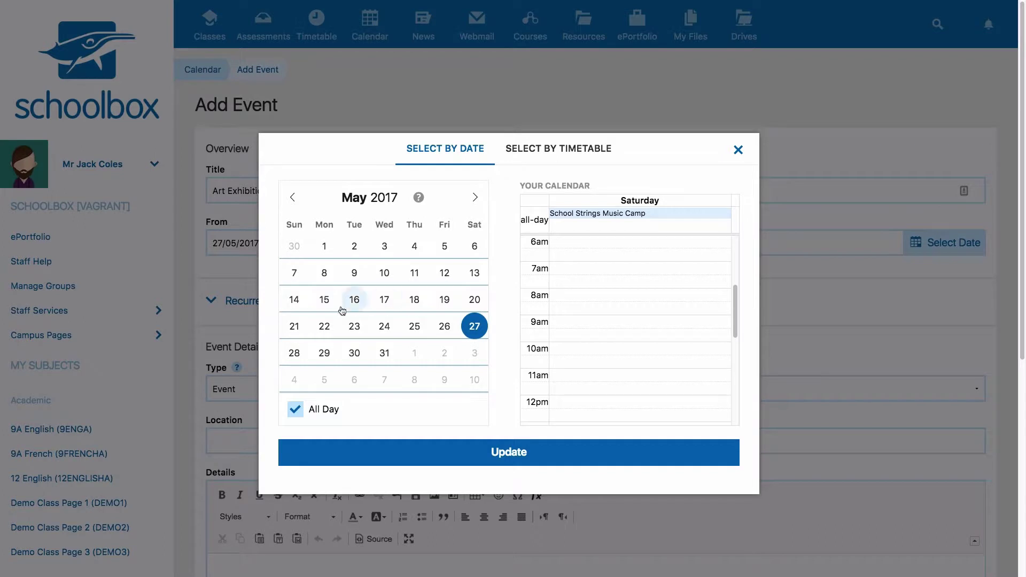
pyautogui.click(295, 353)
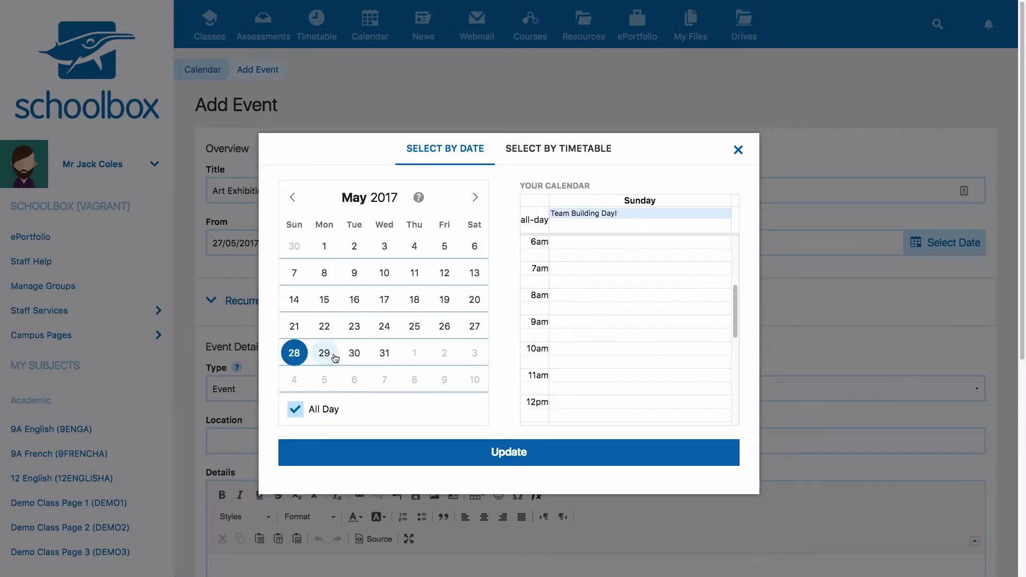
pyautogui.click(381, 356)
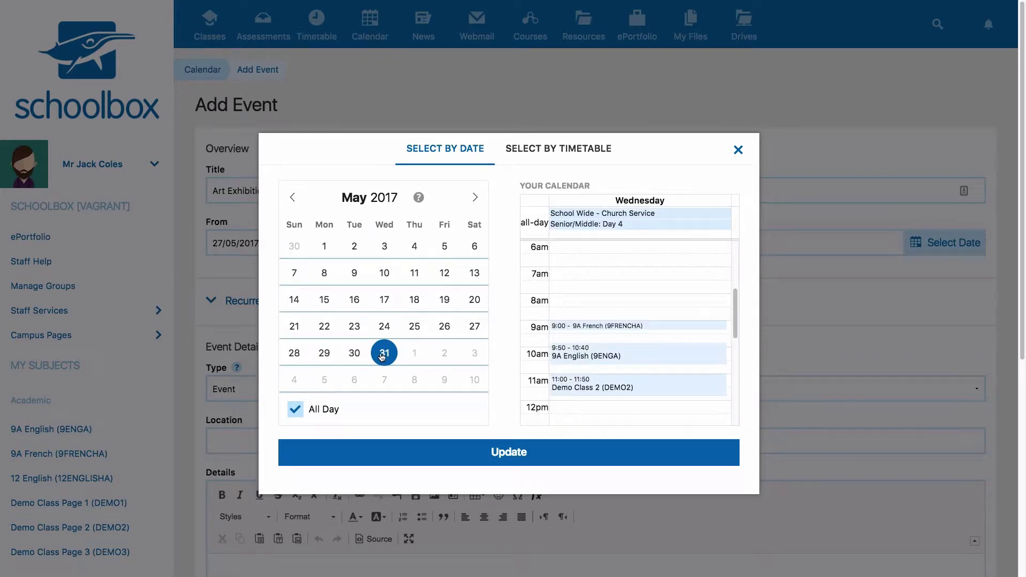
pyautogui.click(296, 410)
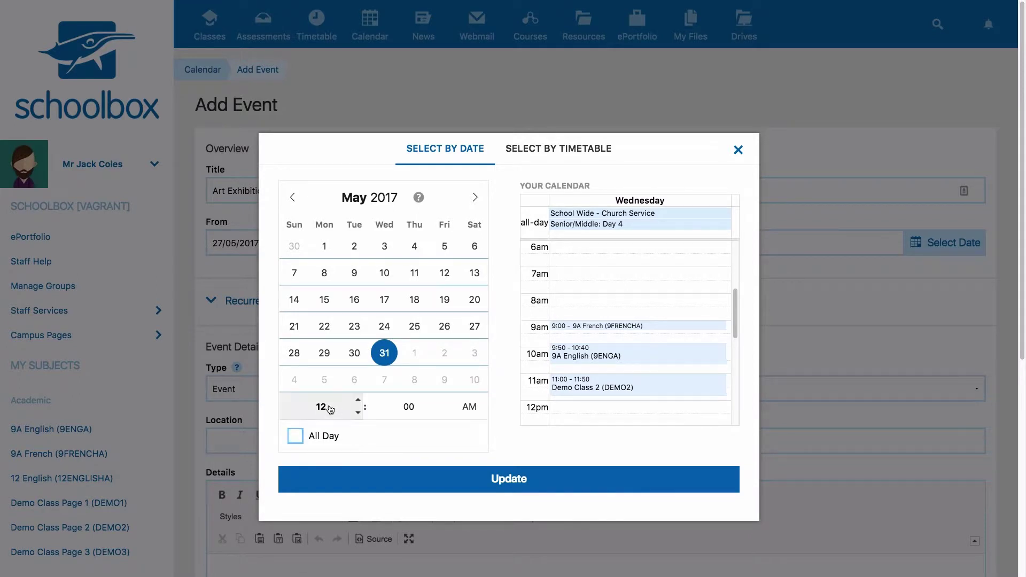
pyautogui.click(469, 406)
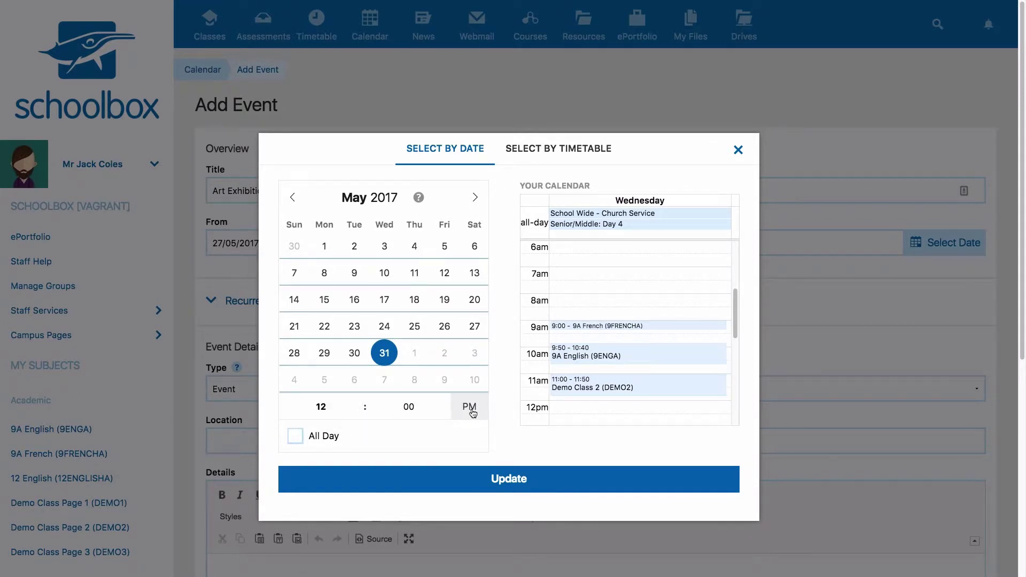
pyautogui.click(547, 483)
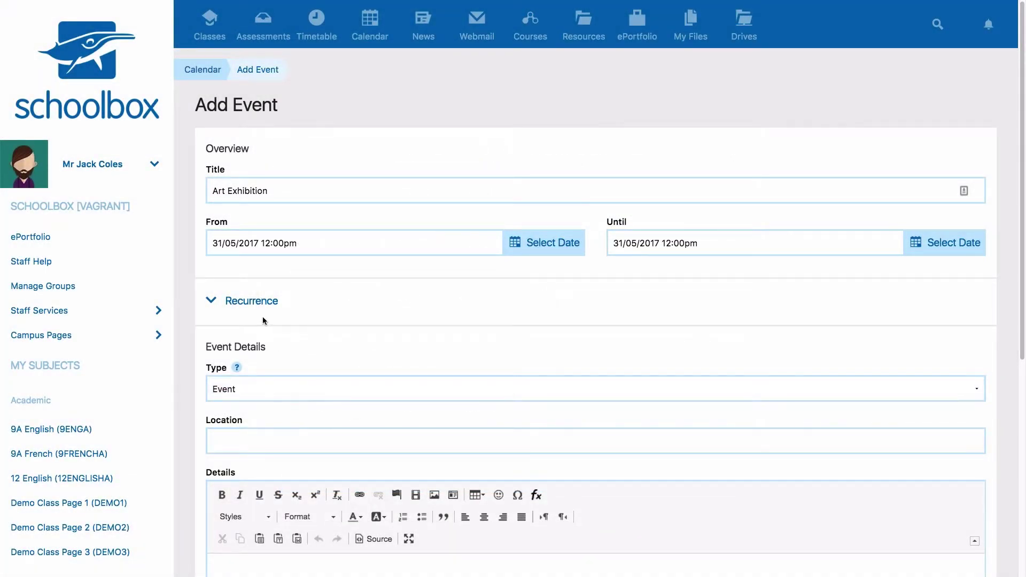
# - Expand the recurrence options and keep Repeat as Single Event
pyautogui.click(249, 307)
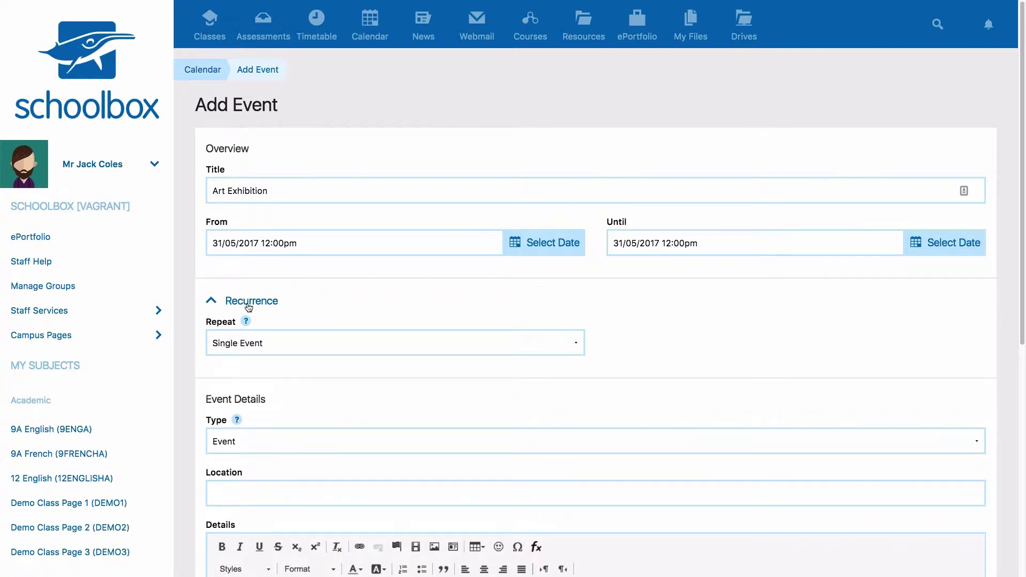
pyautogui.click(340, 341)
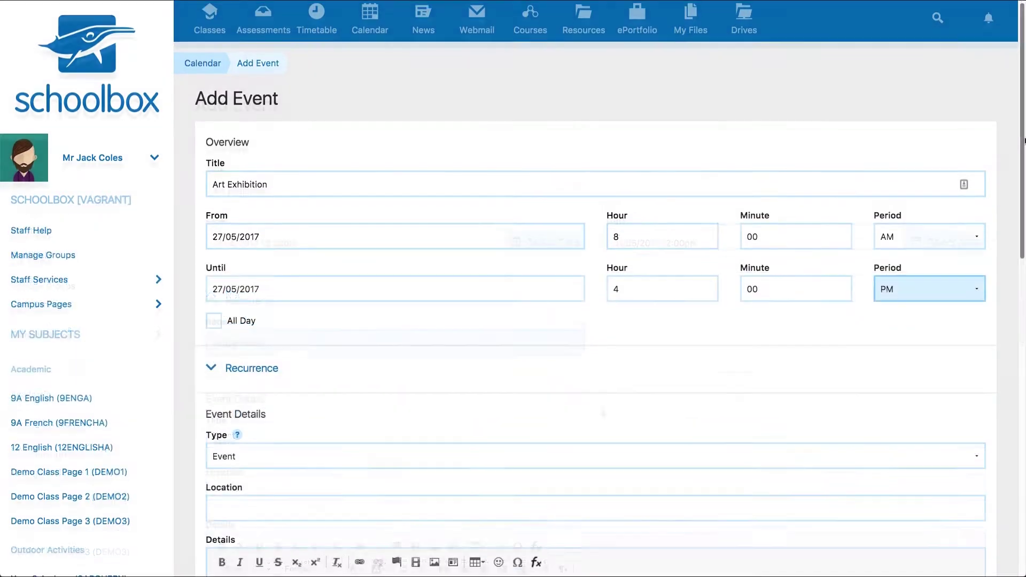
pyautogui.scroll(-5, 602, 409)
# - Set the event type to Excursion and the location to Melbourne Art Gallery
pyautogui.click(968, 290)
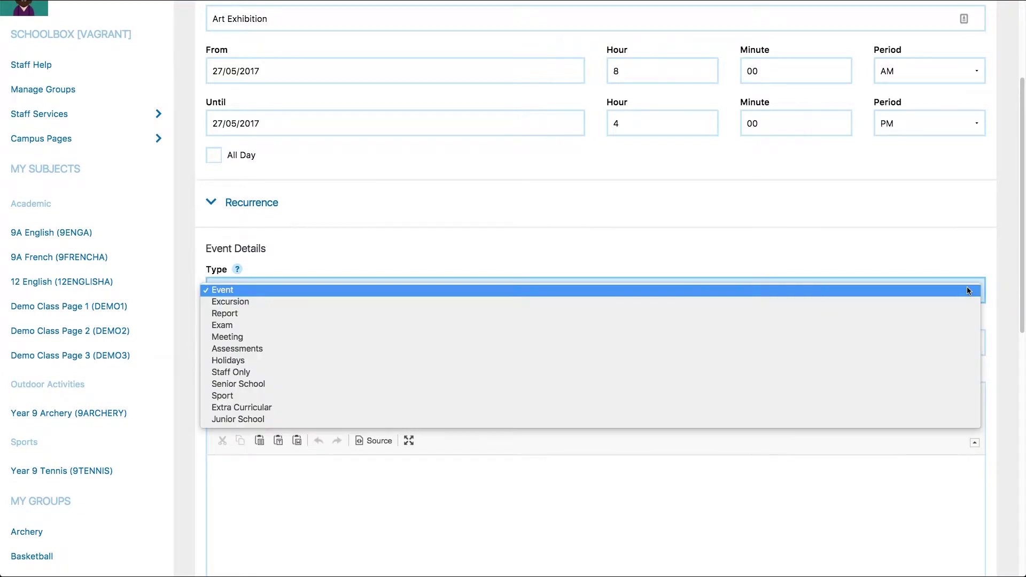
pyautogui.click(960, 303)
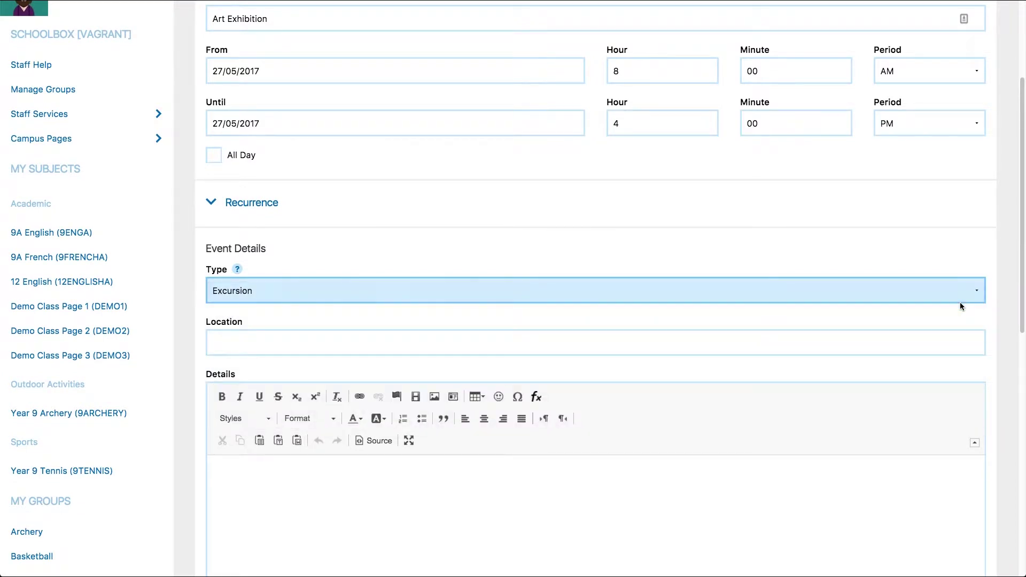
pyautogui.click(954, 334)
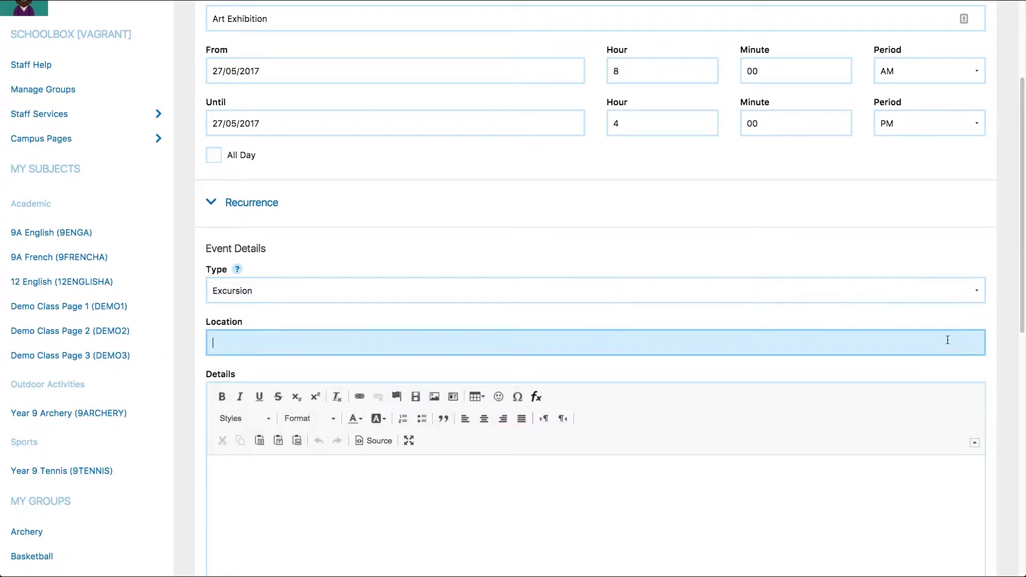
pyautogui.write('Melbourn')
pyautogui.press('Return')
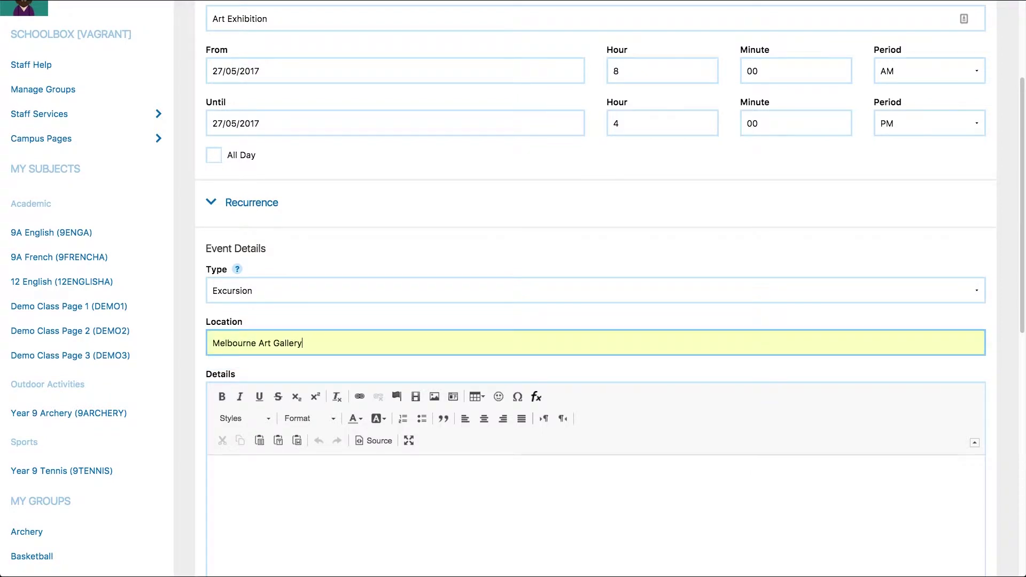
# - Add the details 'Heading to see the current Rembrandt exhibition at the Melbourne Art Gallery.'
pyautogui.scroll(-5, 610, 289)
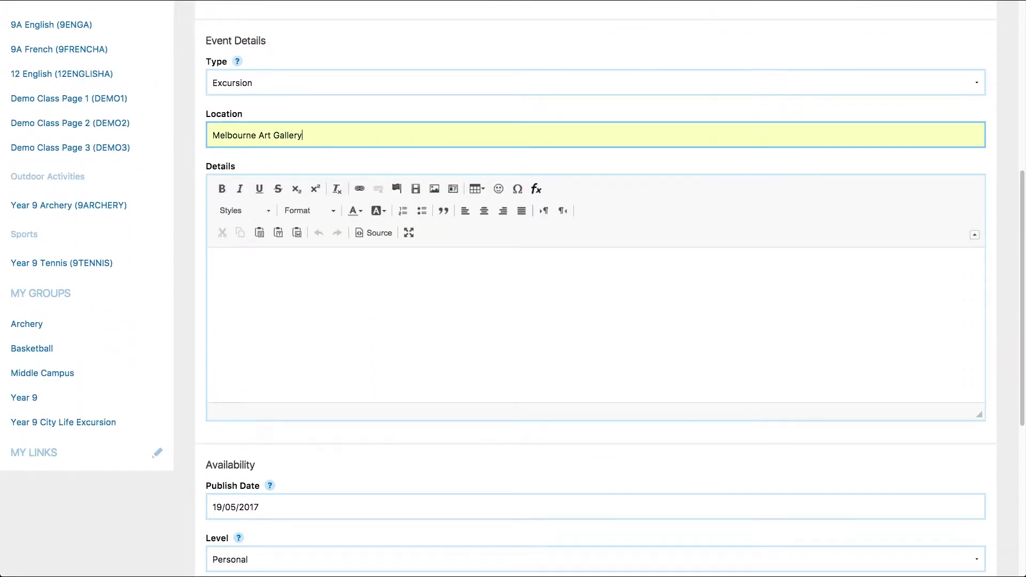
pyautogui.click(839, 272)
pyautogui.write('Heading to see the cur')
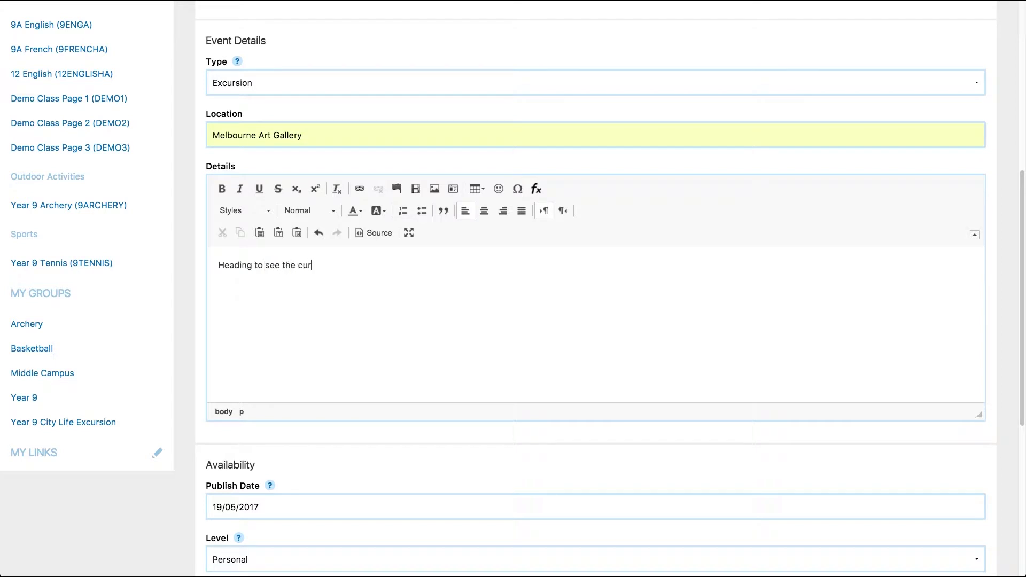
pyautogui.write('rent Rembrandt exhibition at t')
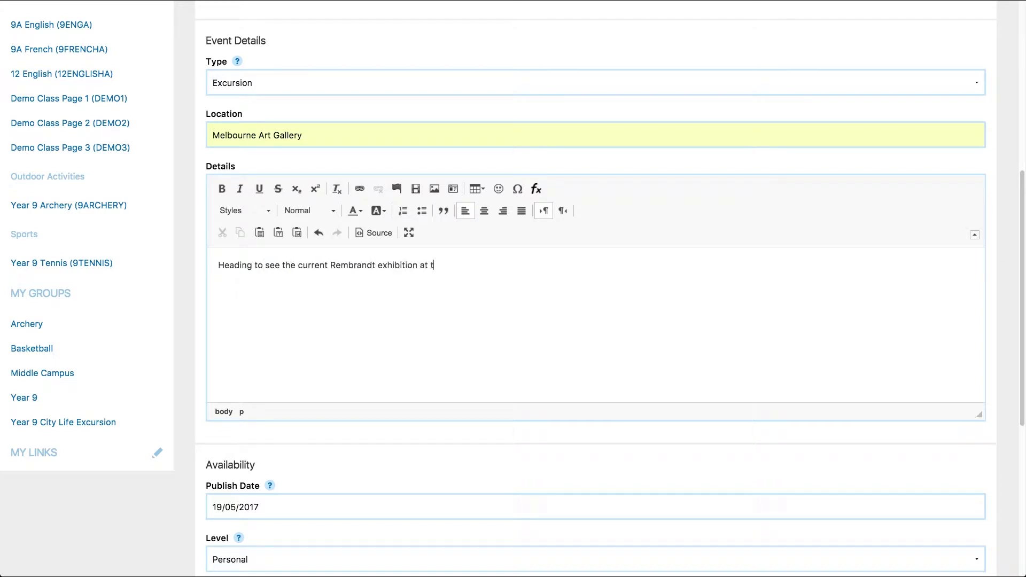
pyautogui.write('he Melbourne Art Gallery.')
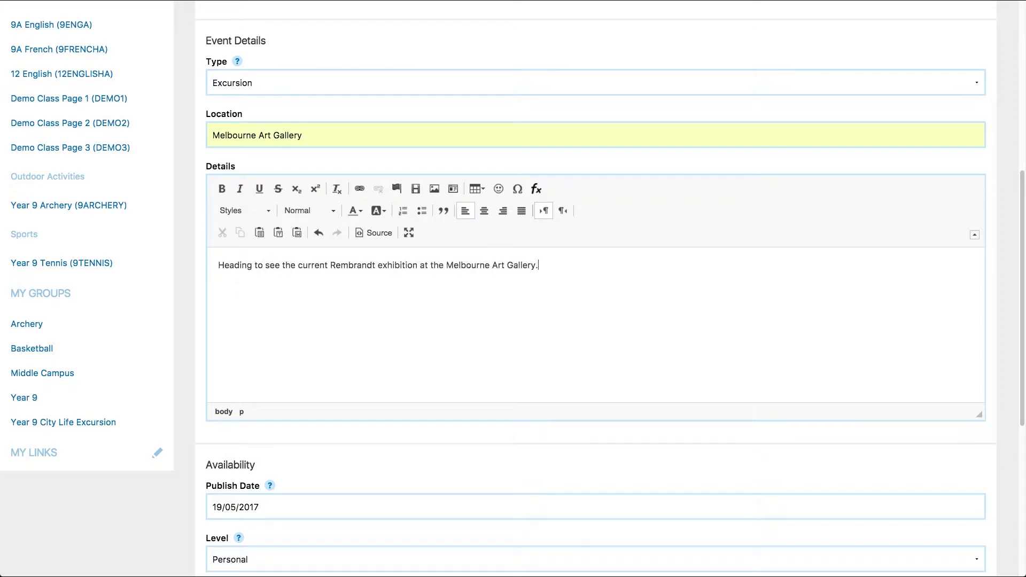
pyautogui.scroll(-5, 1023, 278)
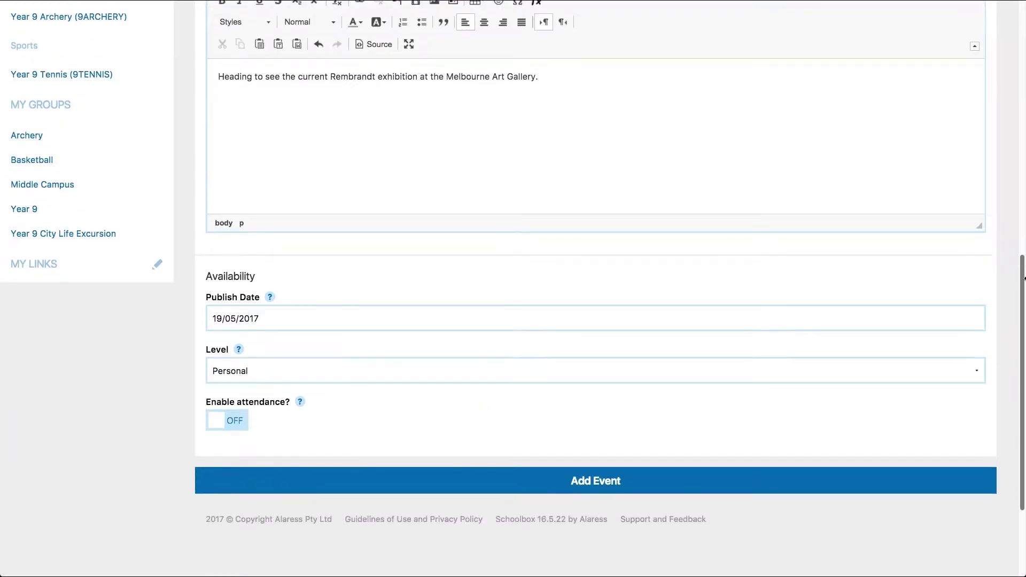
# - Change the publish date to 22 May 2017 and set the event level to Group
pyautogui.click(863, 321)
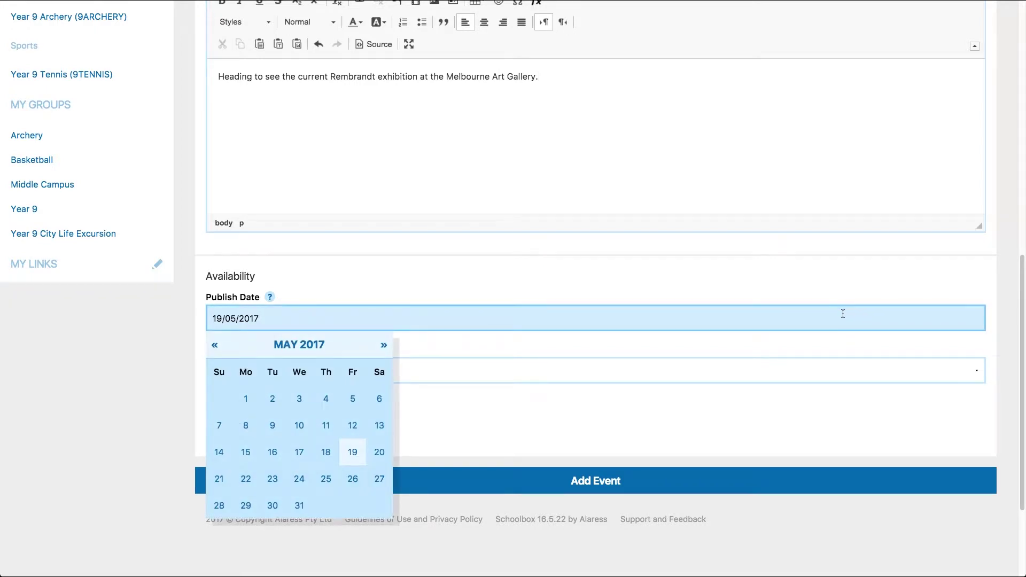
pyautogui.click(247, 478)
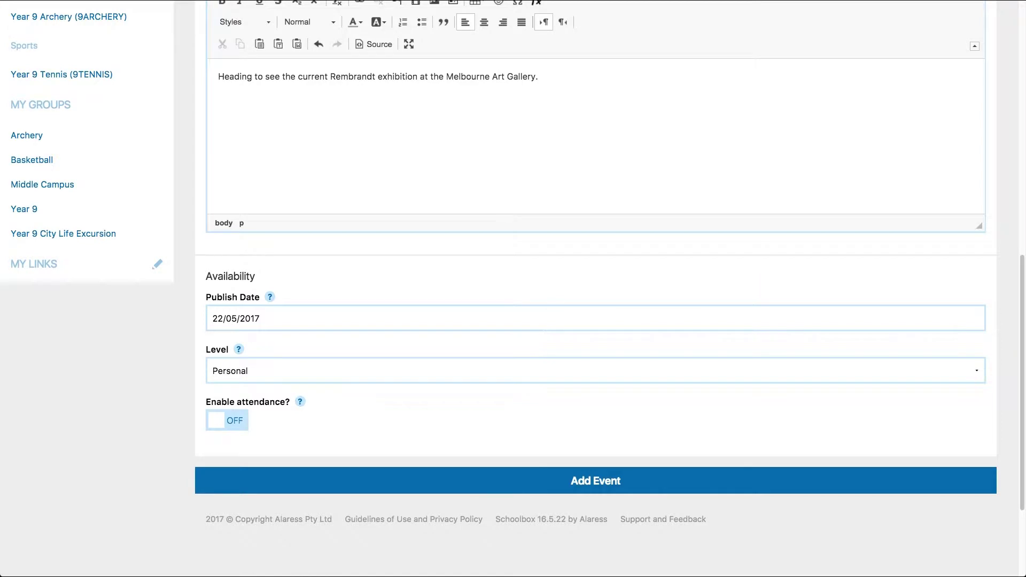
pyautogui.scroll(-2, 513, 262)
pyautogui.click(972, 332)
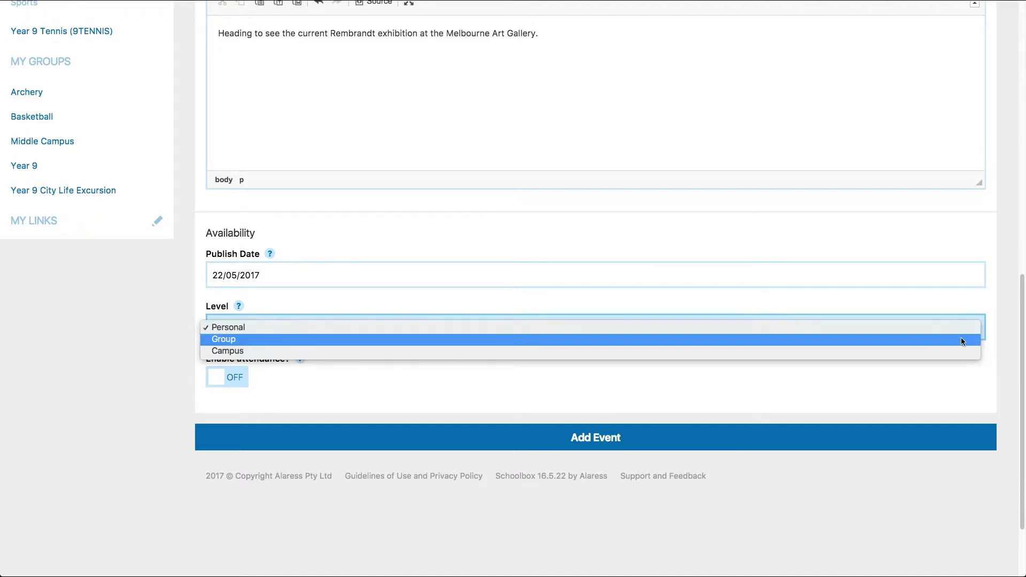
pyautogui.click(960, 339)
# - Switch the event level from Group to Campus
pyautogui.moveTo(1022, 328); pyautogui.dragTo(1023, 402)
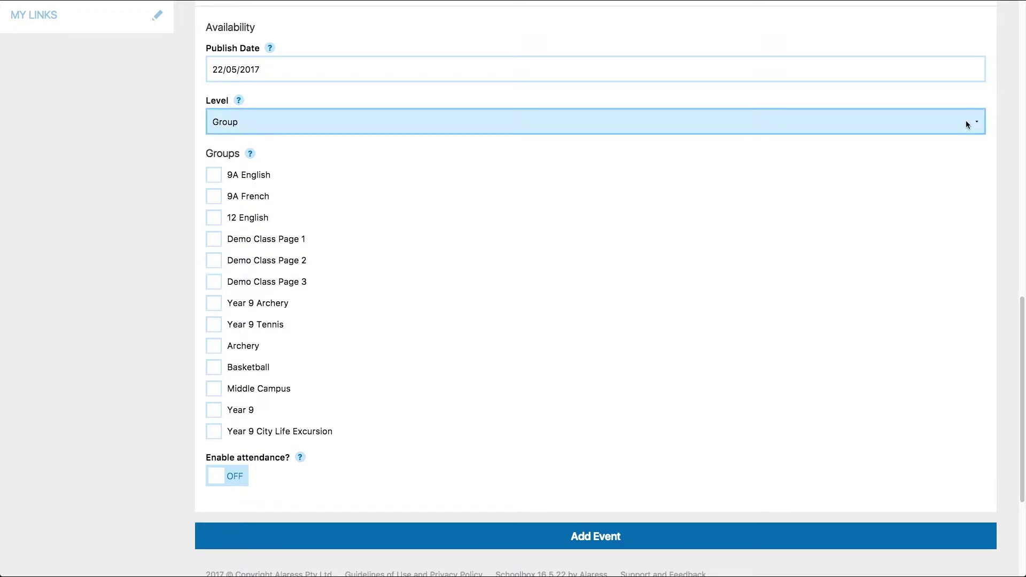
pyautogui.click(967, 122)
pyautogui.click(957, 133)
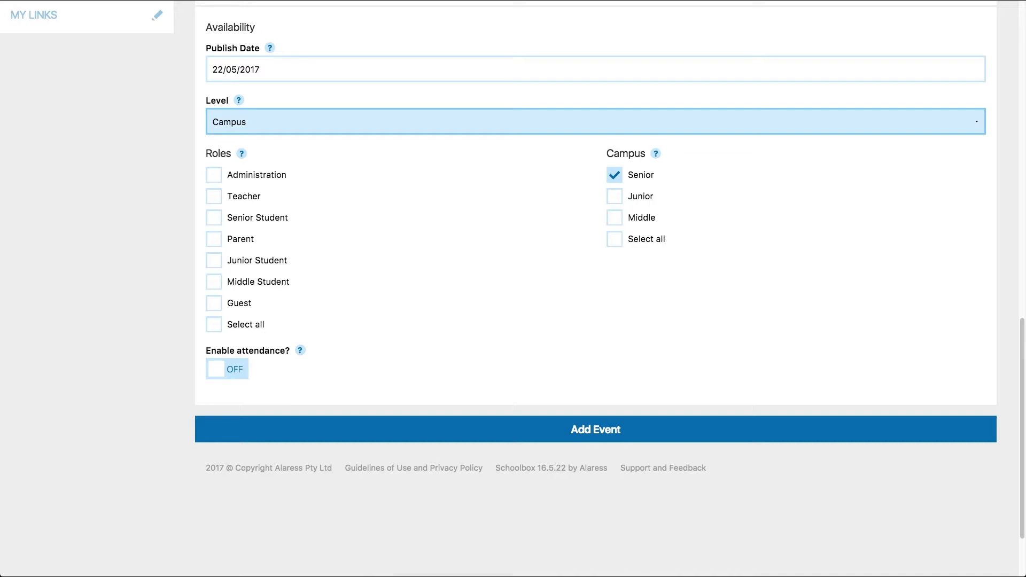
# - Add the Middle Student role and Middle campus, enable attendance, and save the event
pyautogui.click(214, 283)
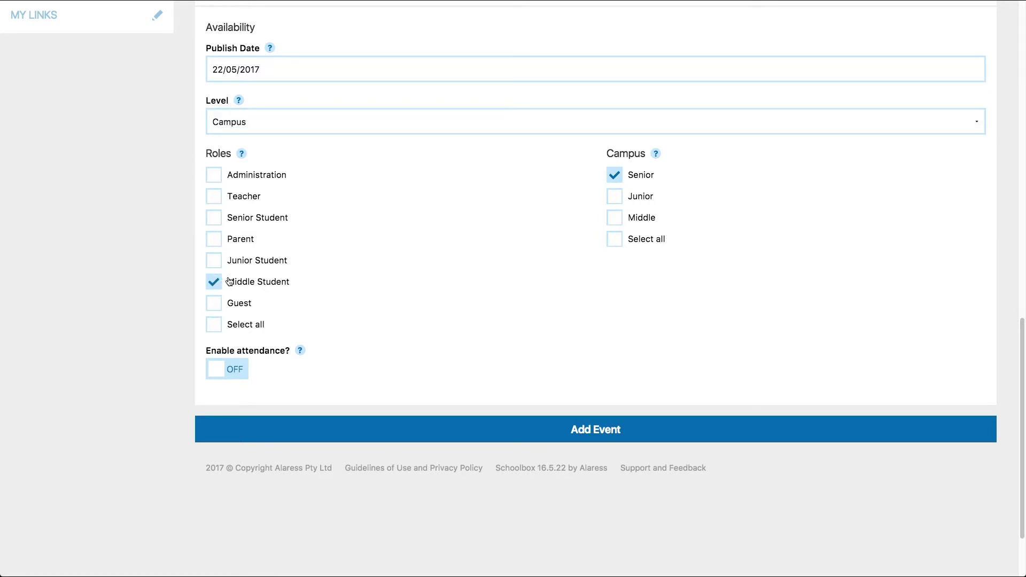
pyautogui.click(616, 226)
pyautogui.click(228, 371)
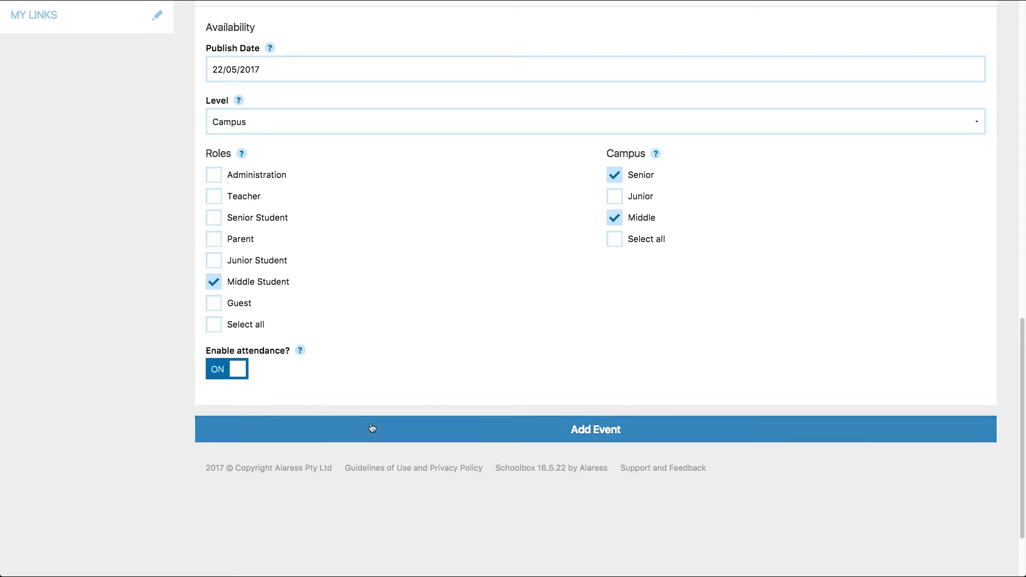
pyautogui.click(371, 428)
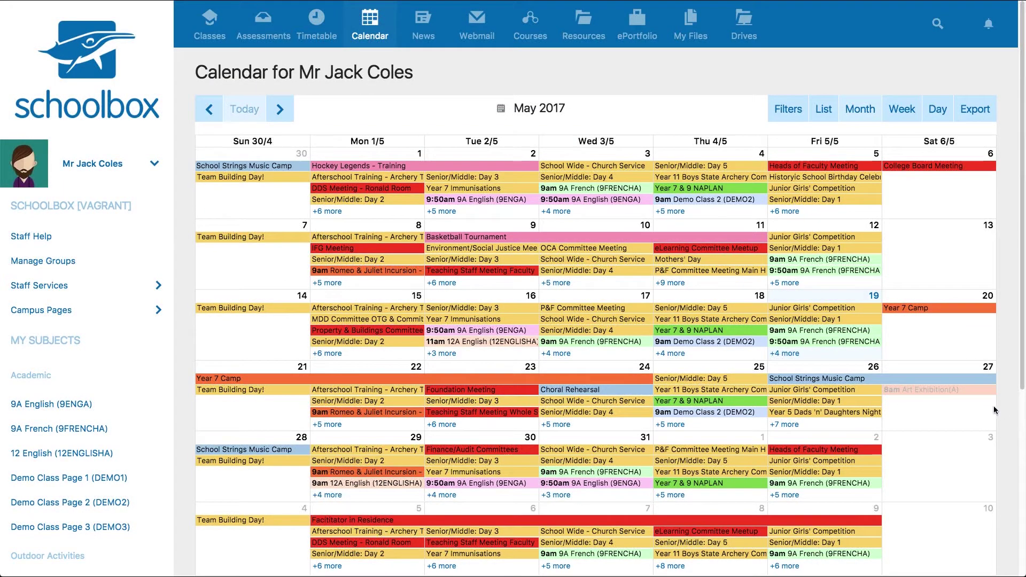
# - Open the saved Art Exhibition event at 8am on 27 May
pyautogui.click(935, 393)
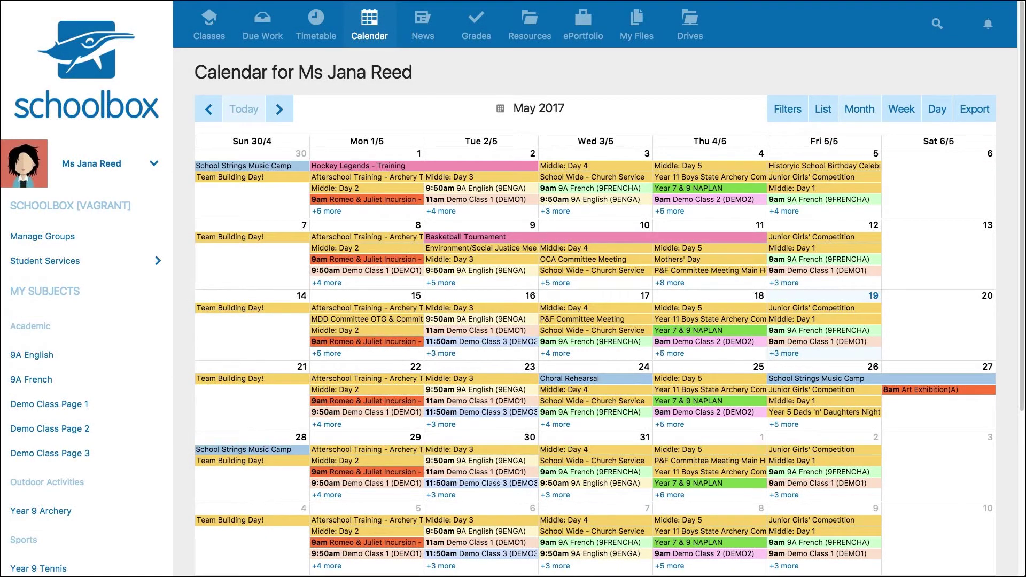
# - As the student, RSVP to the Art Exhibition event, then withdraw the RSVP
pyautogui.click(930, 391)
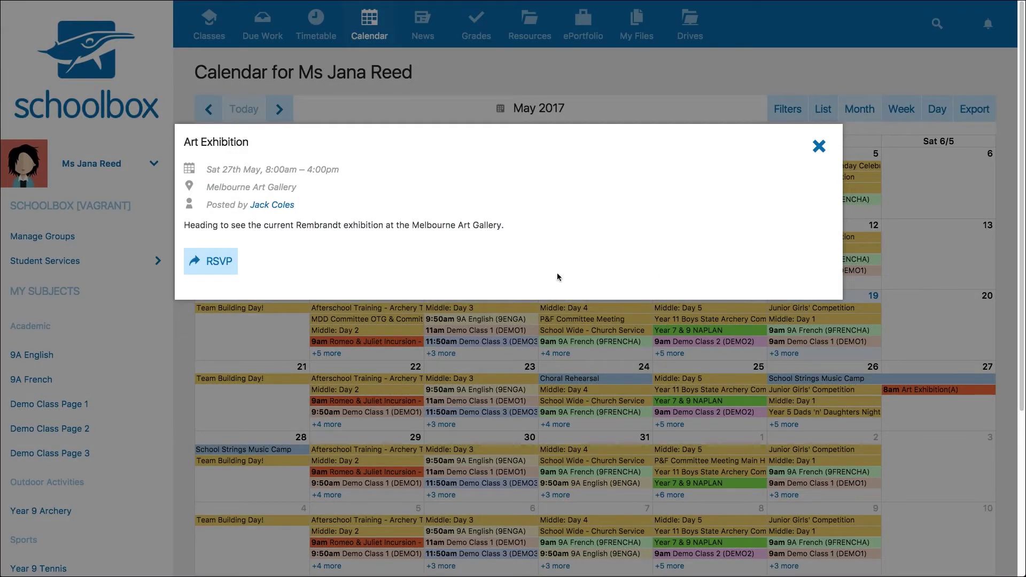
pyautogui.click(216, 266)
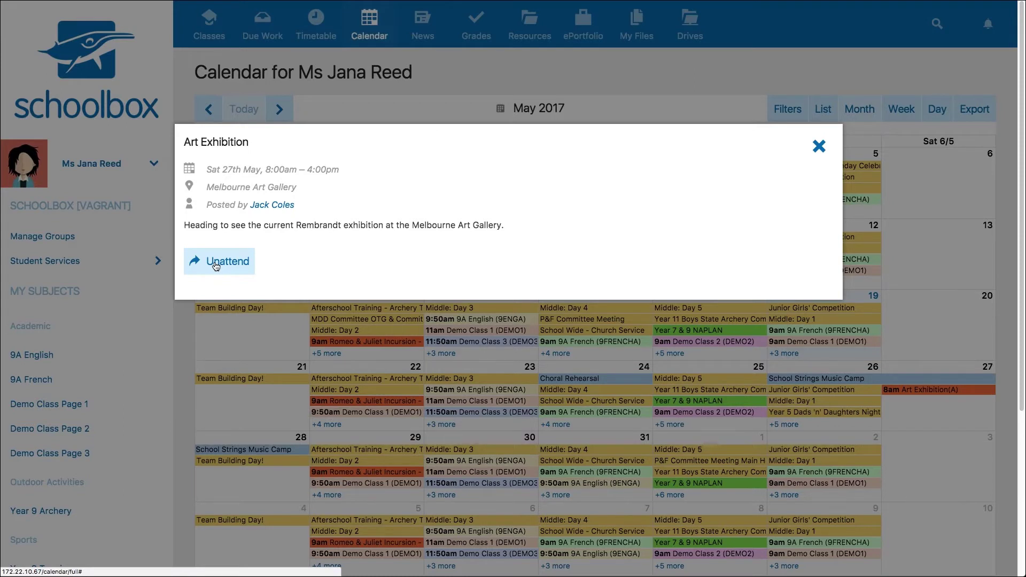
pyautogui.click(214, 267)
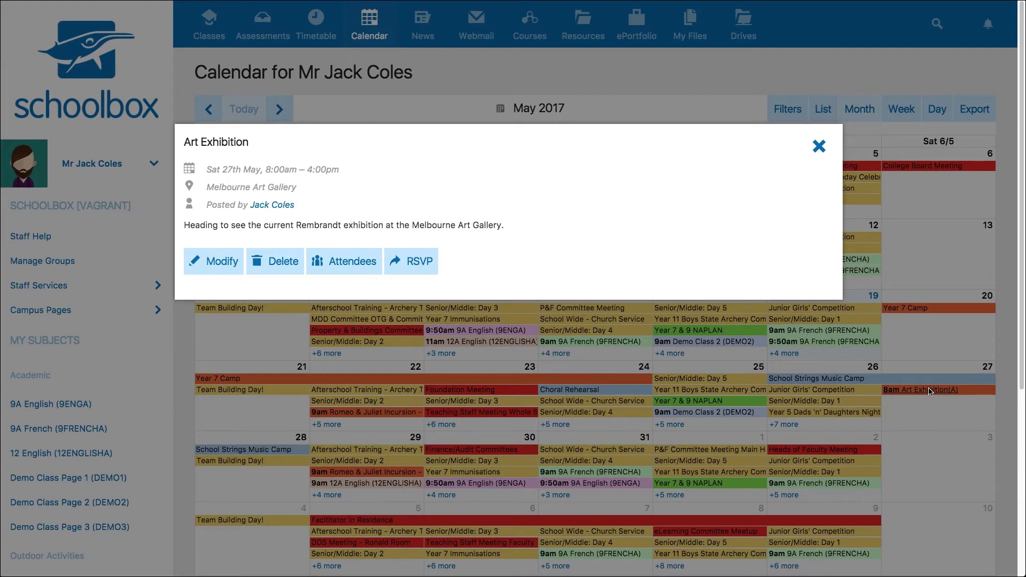
# - Show the Art Exhibition attendance list with the pending Middle Student and approved Teacher
pyautogui.click(355, 267)
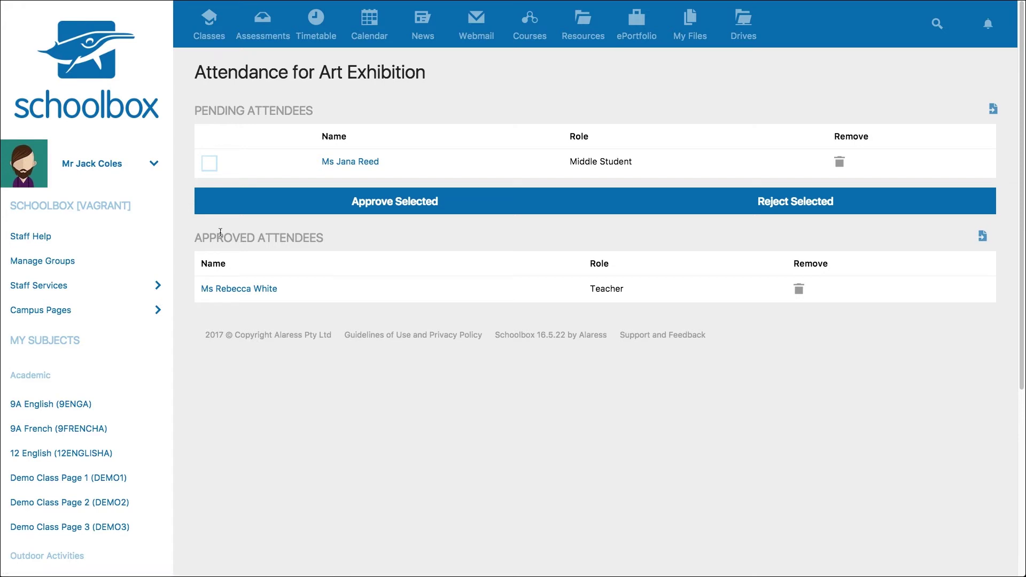
# - Approve the pending Middle Student, then remove them from Approved Attendees
pyautogui.click(210, 164)
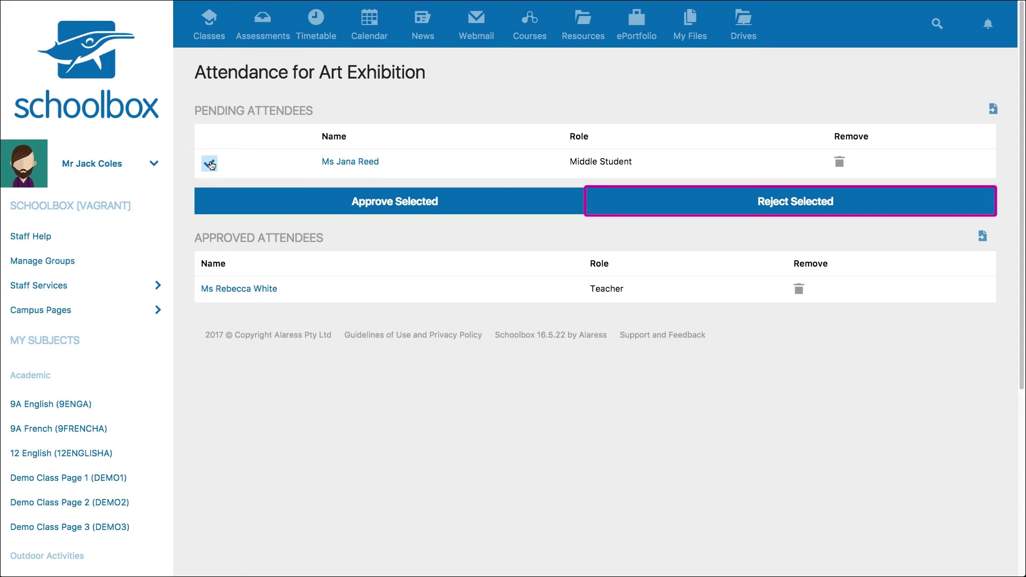
pyautogui.click(326, 205)
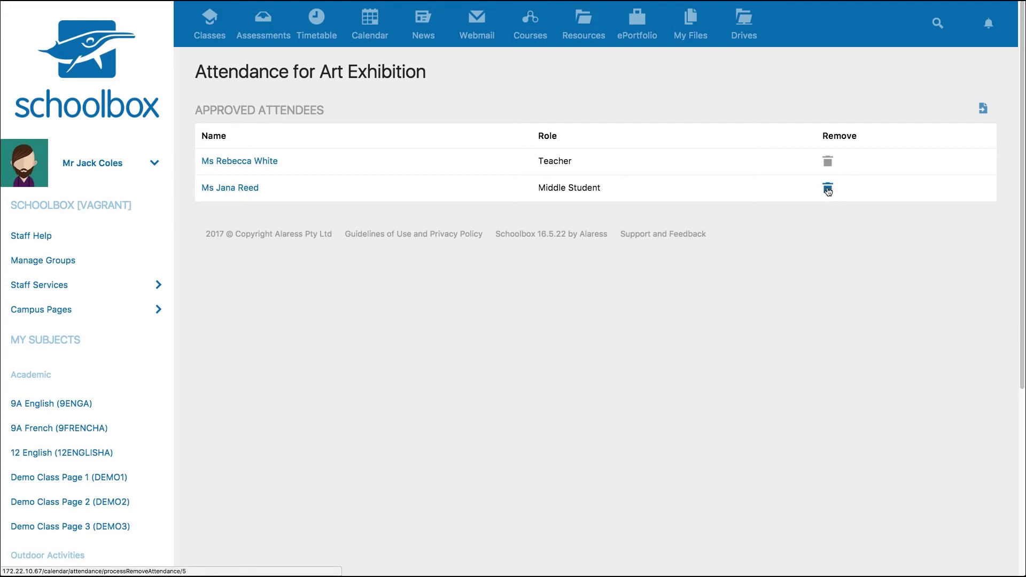
pyautogui.click(827, 190)
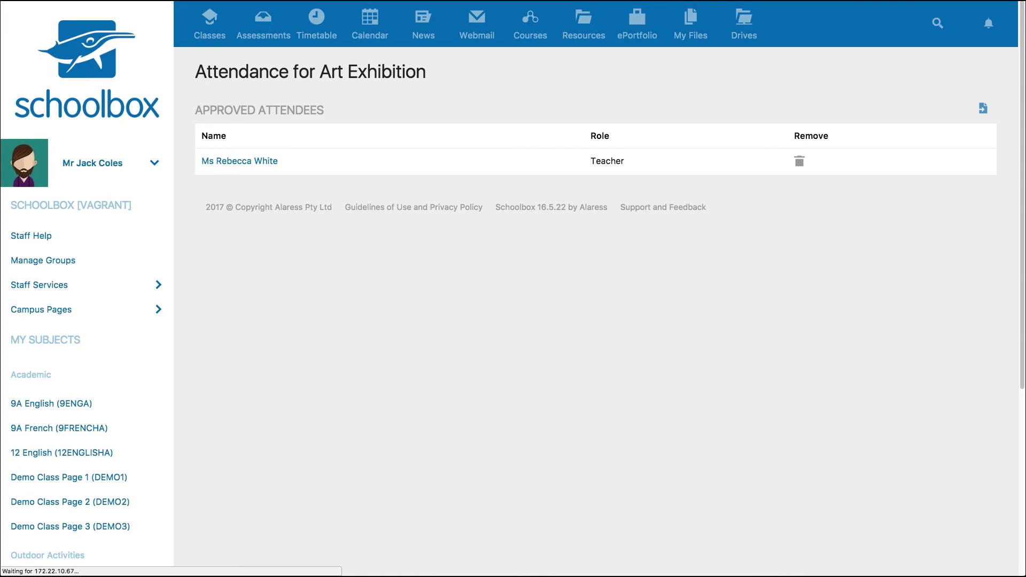